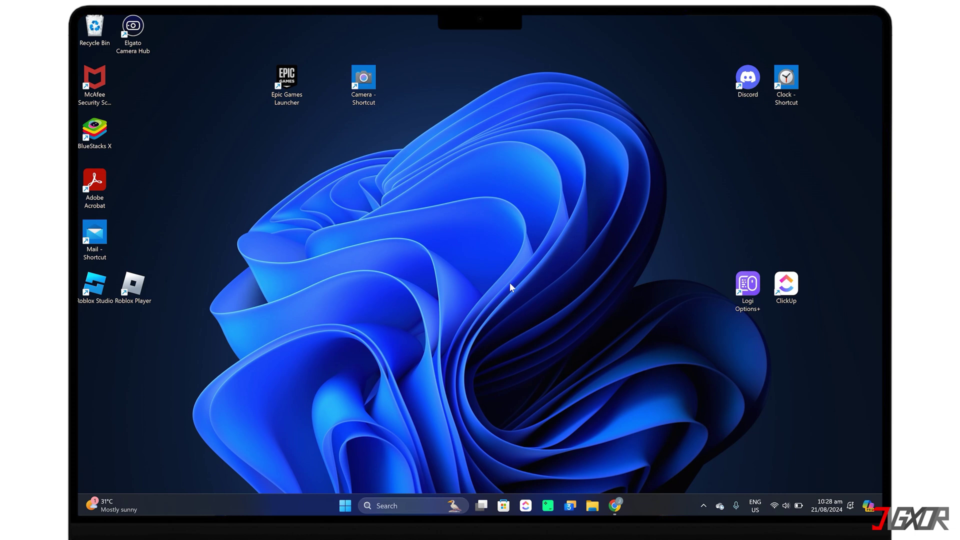
Step: Uncheck Show desktop icons in the desktop's View menu
right_click(486, 223)
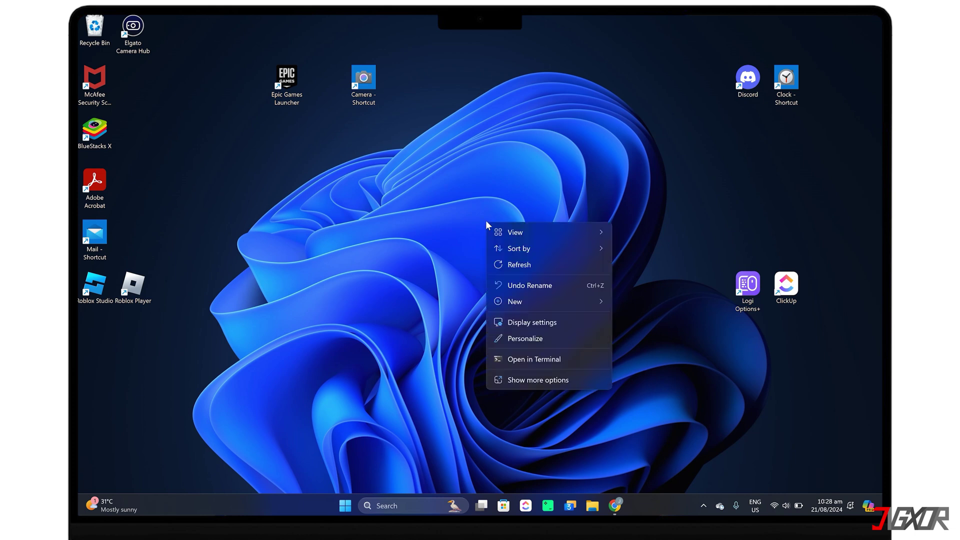
mouse_move(534, 232)
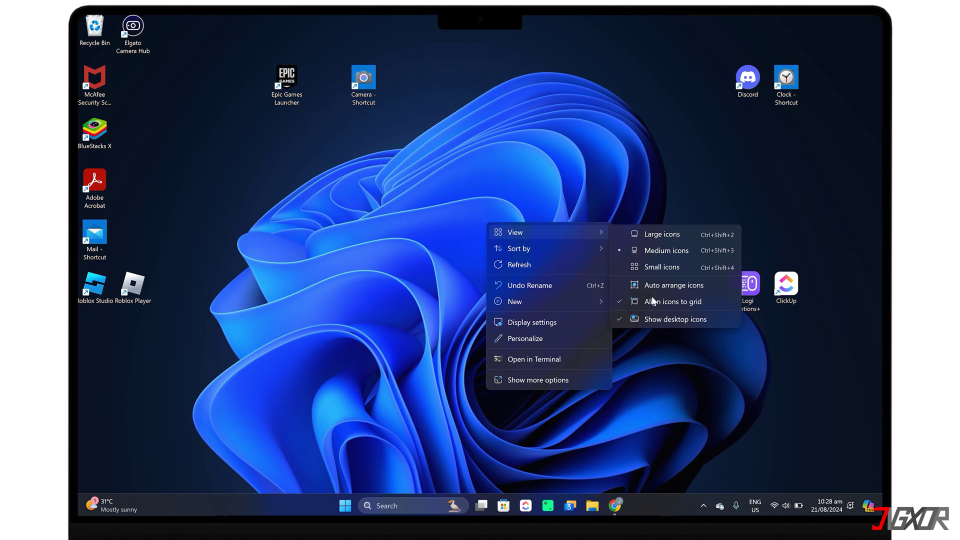
left_click(653, 321)
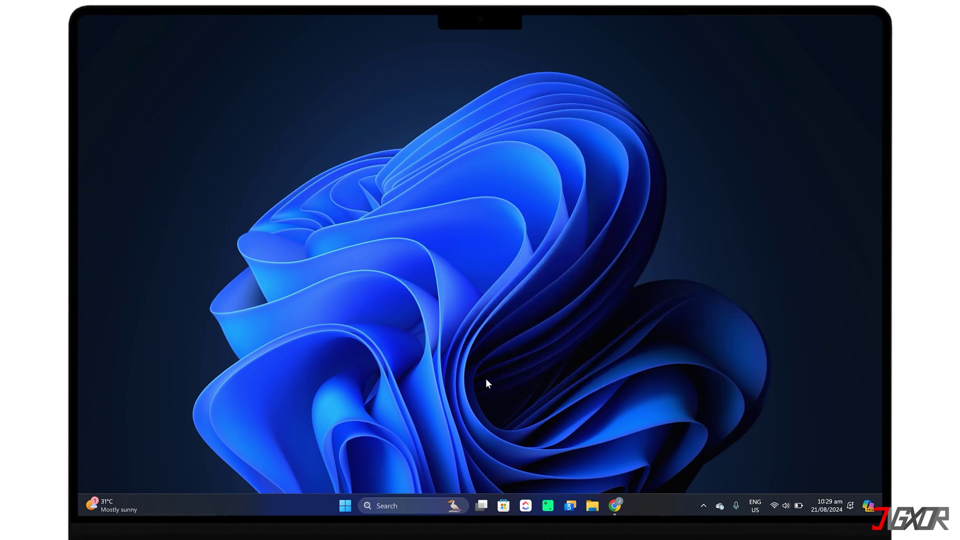
Step: In Taskbar settings, set Search to Hide and switch off Task view and Copilot
right_click(656, 512)
left_click(670, 485)
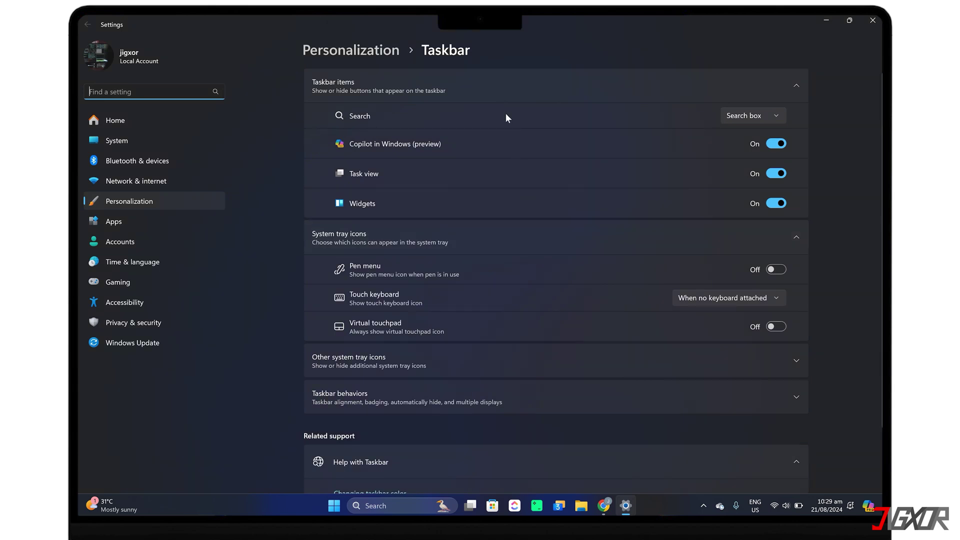
left_click(737, 118)
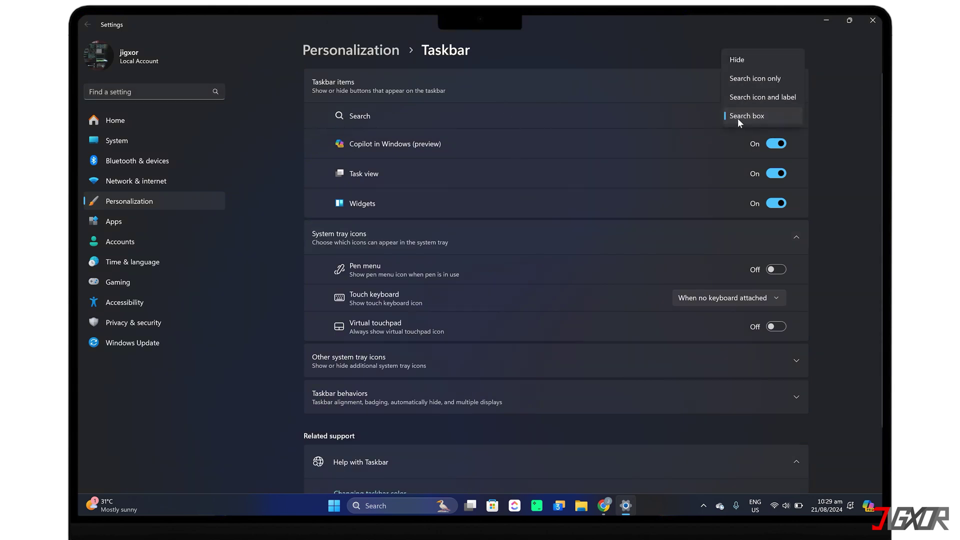
left_click(733, 63)
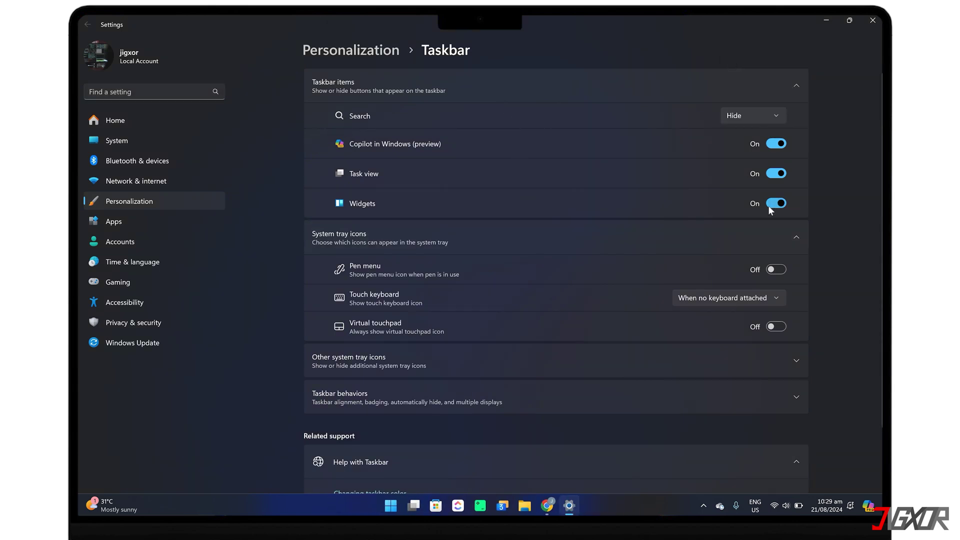
left_click(776, 175)
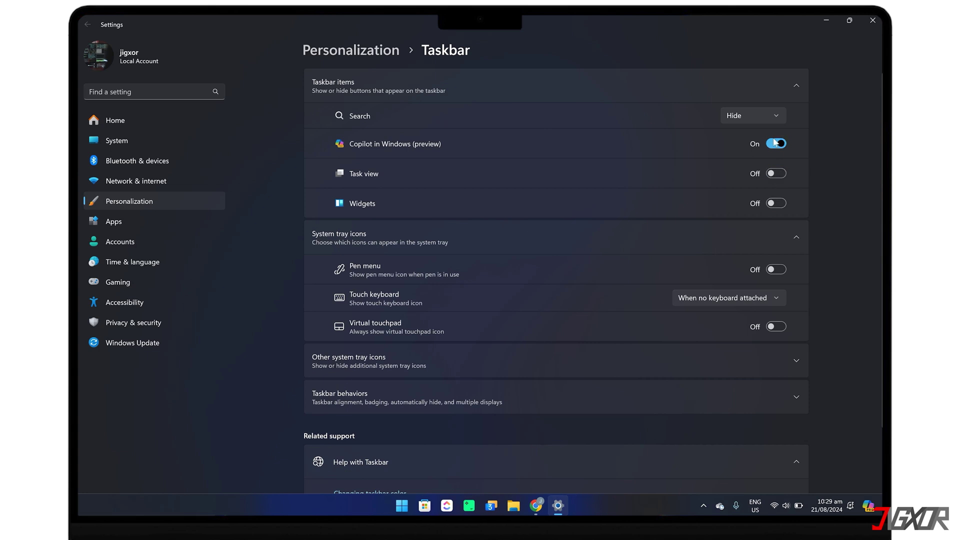
left_click(773, 145)
Step: Turn on Automatically hide the taskbar under Taskbar behaviors
scroll(491, 329, "down", 1)
left_click(491, 329)
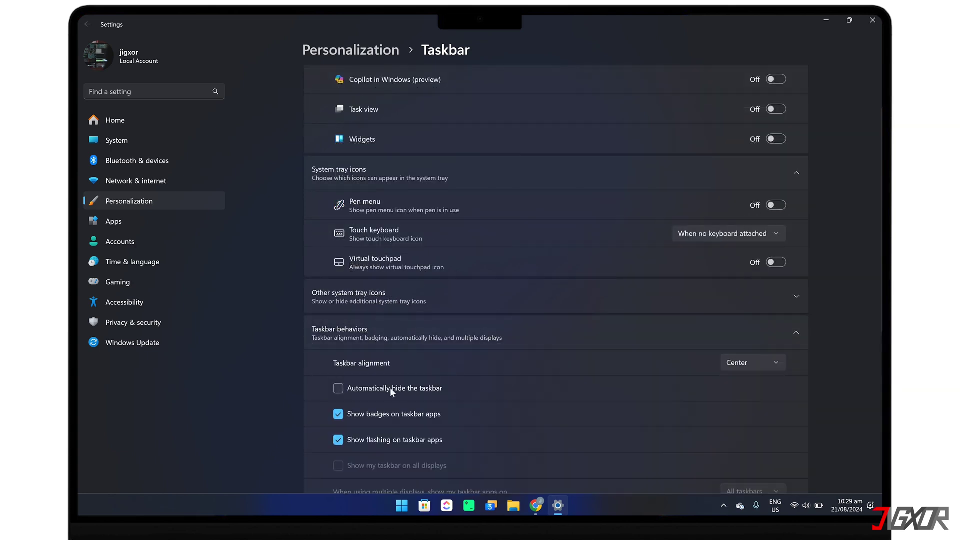
left_click(338, 388)
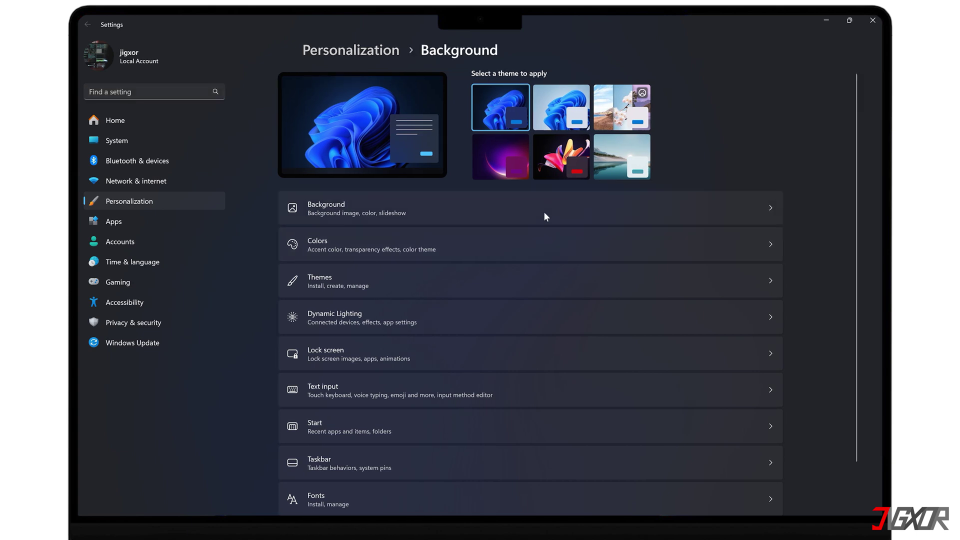
Step: Set starry-sky image h from Wallpapers as the desktop background, then close Settings
left_click(736, 303)
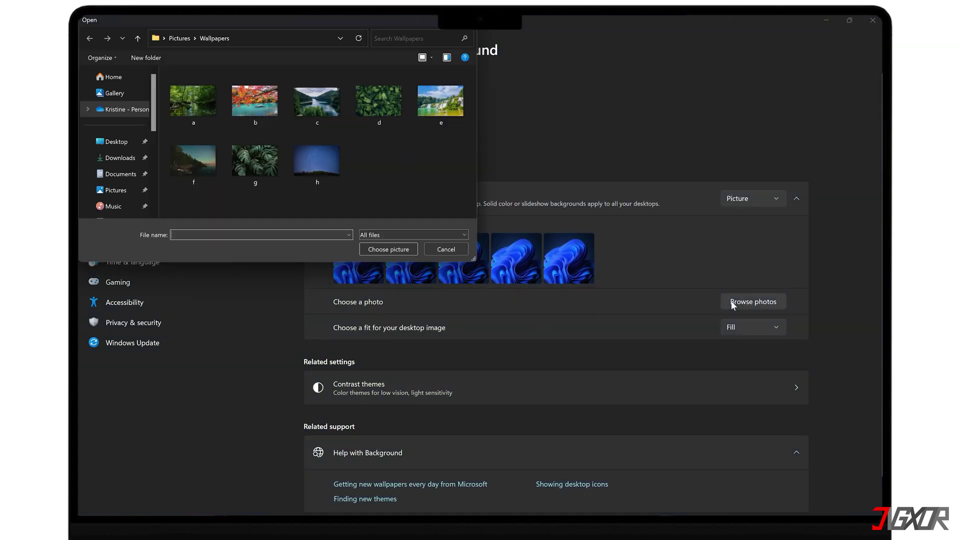
double_click(322, 163)
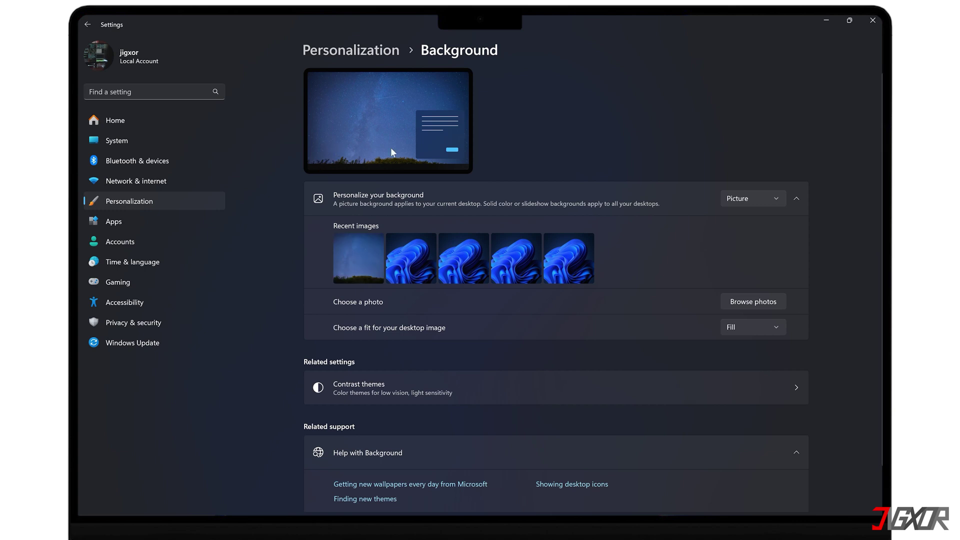
left_click(871, 22)
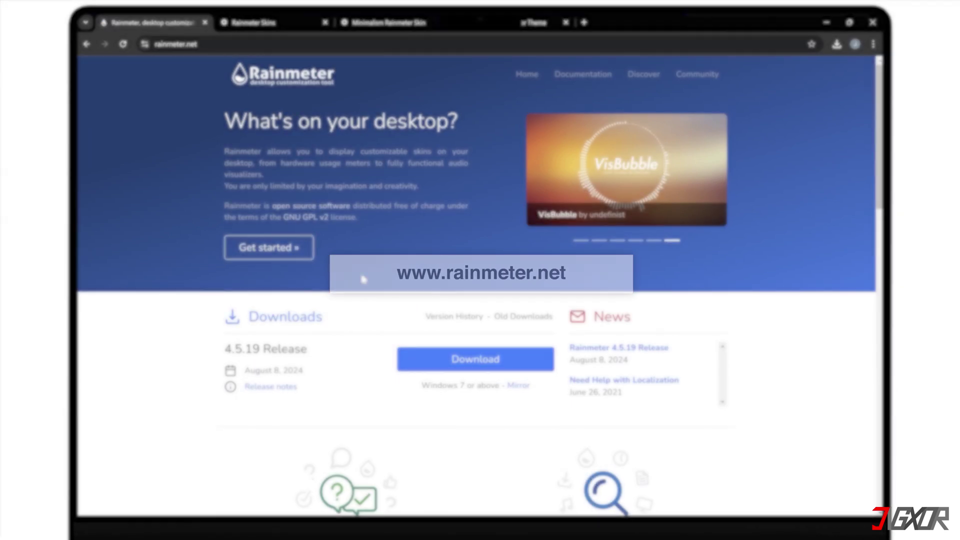
Step: Download Rainmeter-4.5.19.exe from rainmeter.net and run the installer
left_click(441, 360)
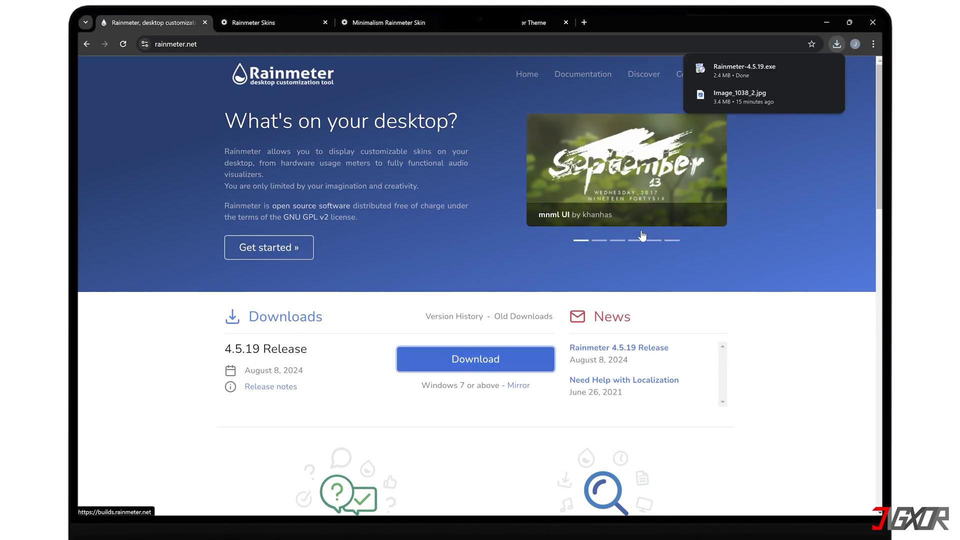
left_click(768, 71)
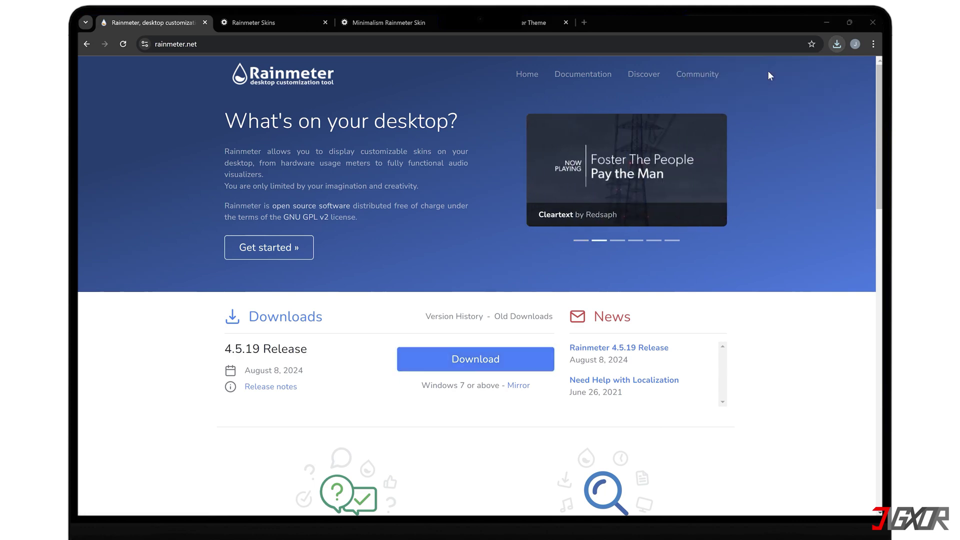
Step: Install Rainmeter in English with default options into C:\Program Files\Rainmeter
left_click(833, 21)
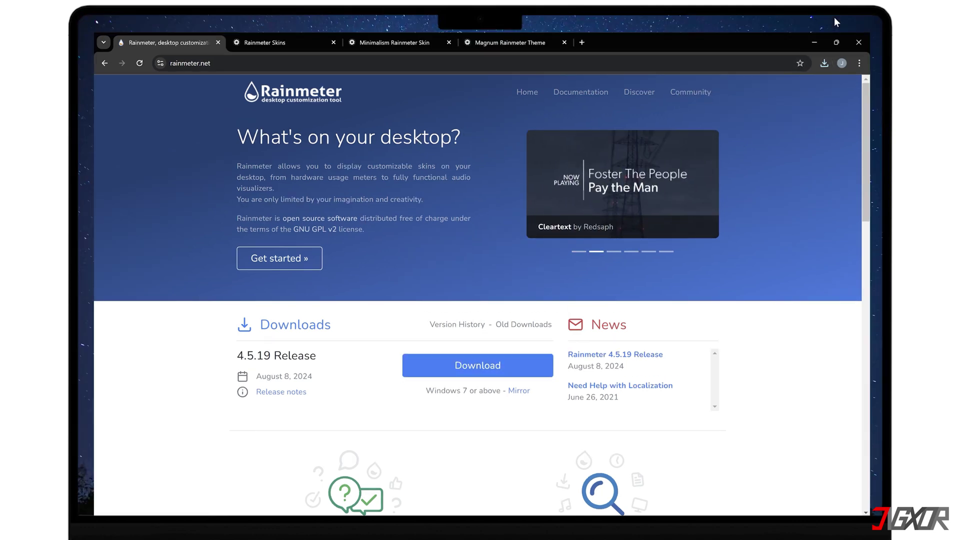
left_click(489, 293)
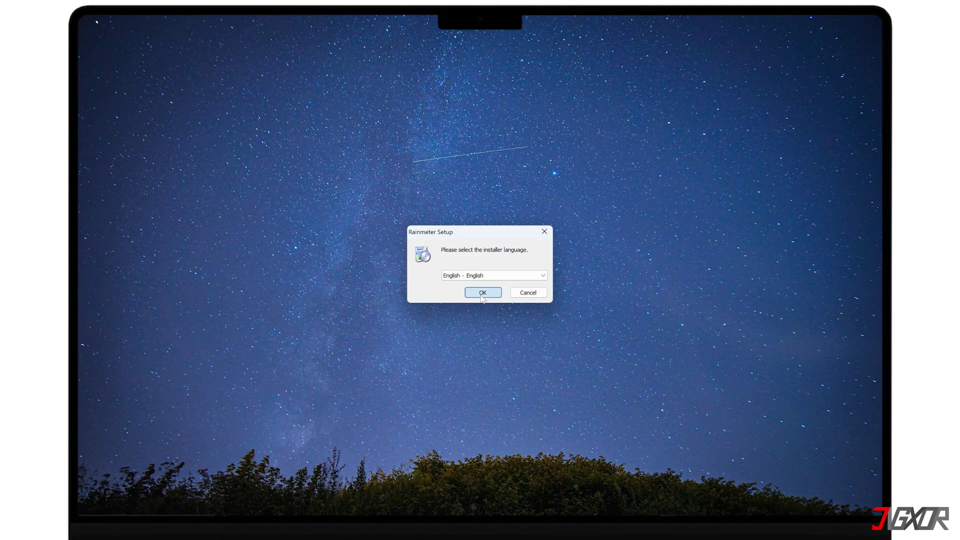
left_click(526, 350)
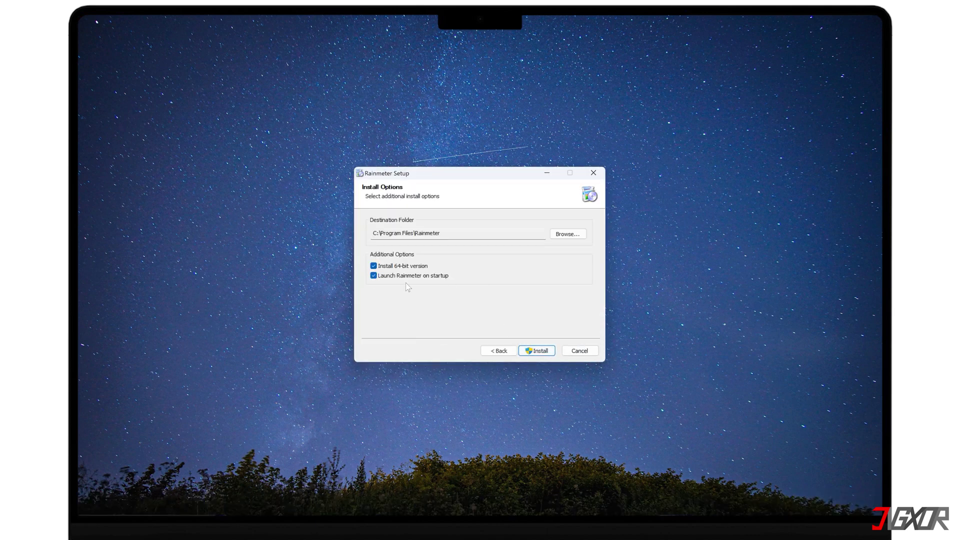
left_click(543, 353)
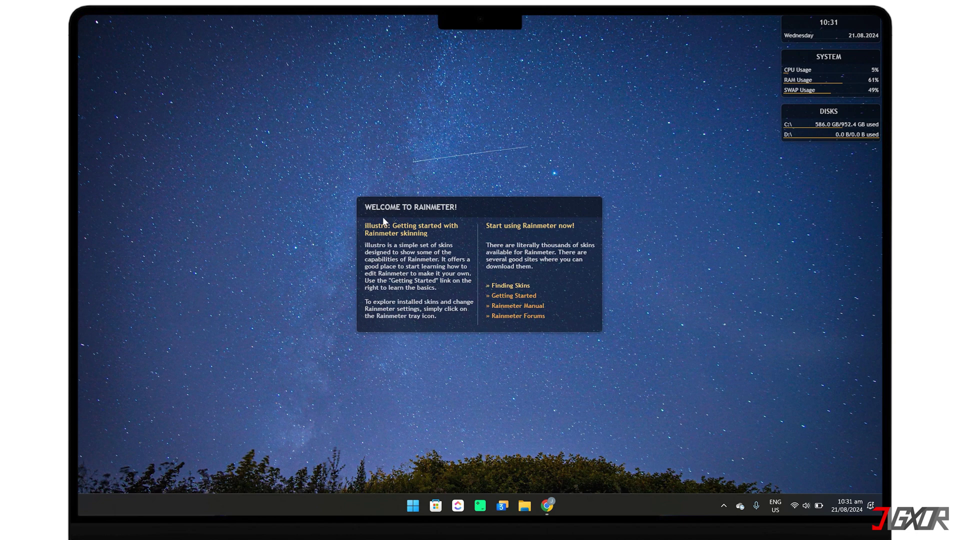
Step: Unload the Welcome to Rainmeter skin from the desktop
right_click(505, 274)
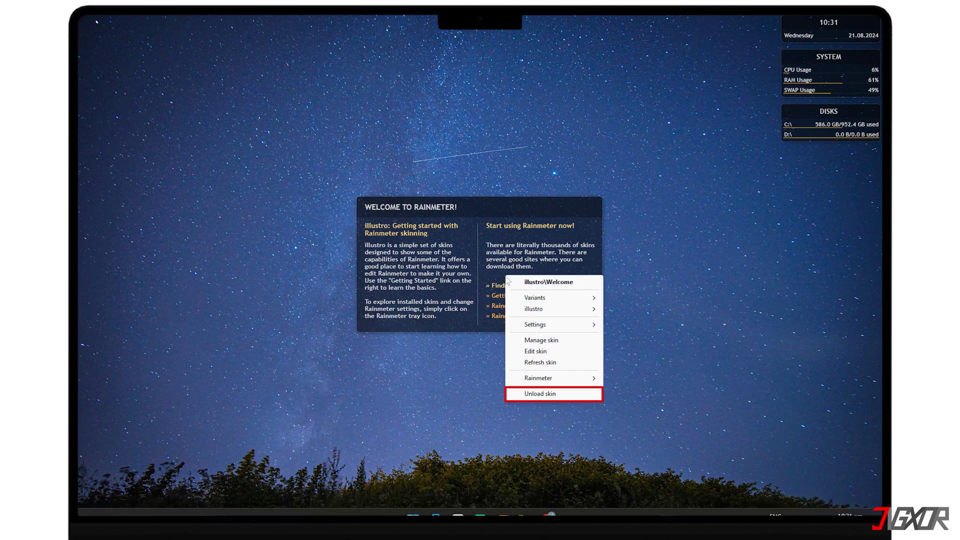
left_click(535, 394)
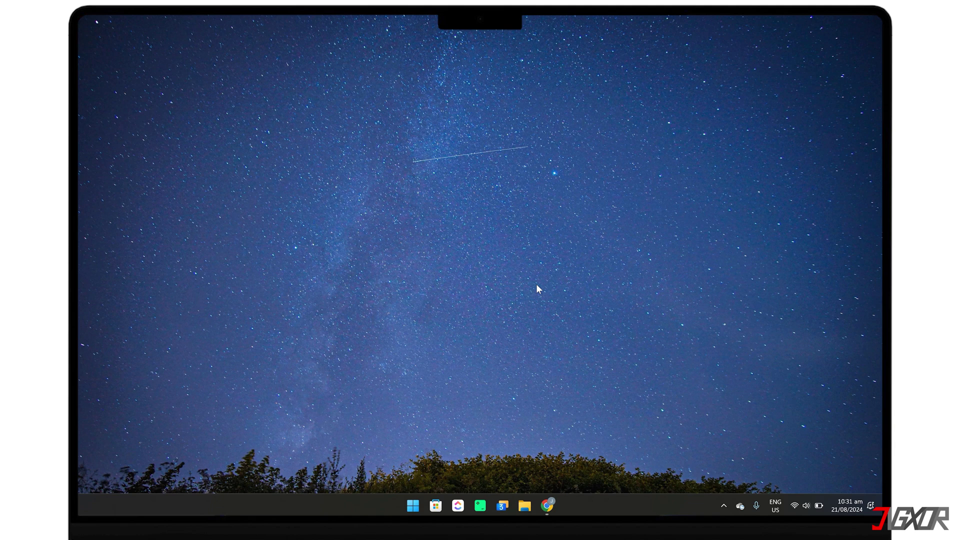
Step: Download the Minimalism skin package from VisualSkins' More Windows Themes list in Chrome
left_click(547, 506)
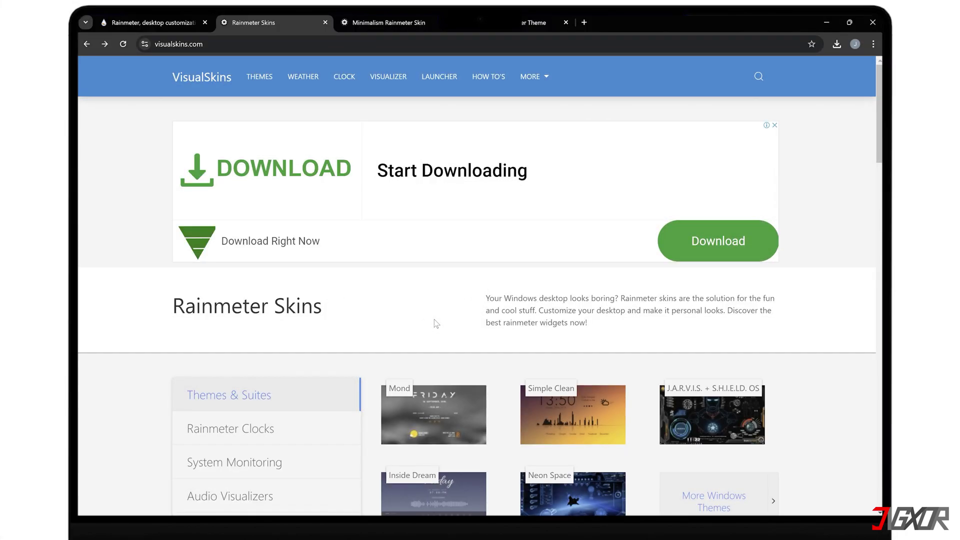
scroll(435, 323, "down", 3)
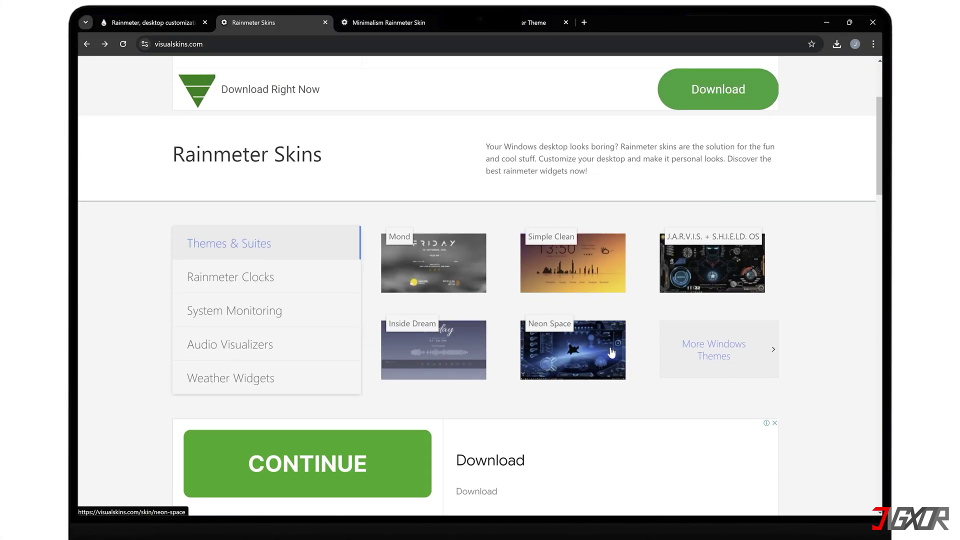
left_click(739, 351)
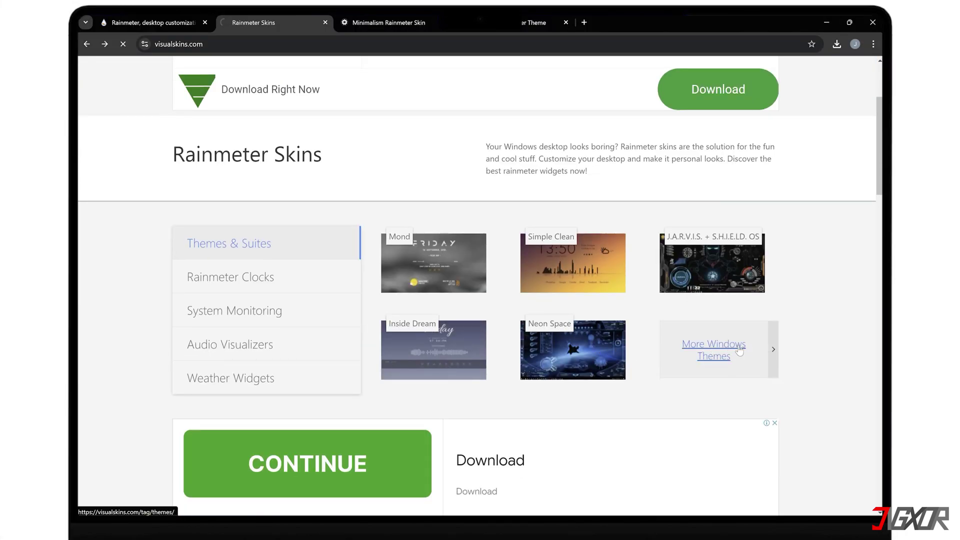
scroll(712, 388, "down", 3)
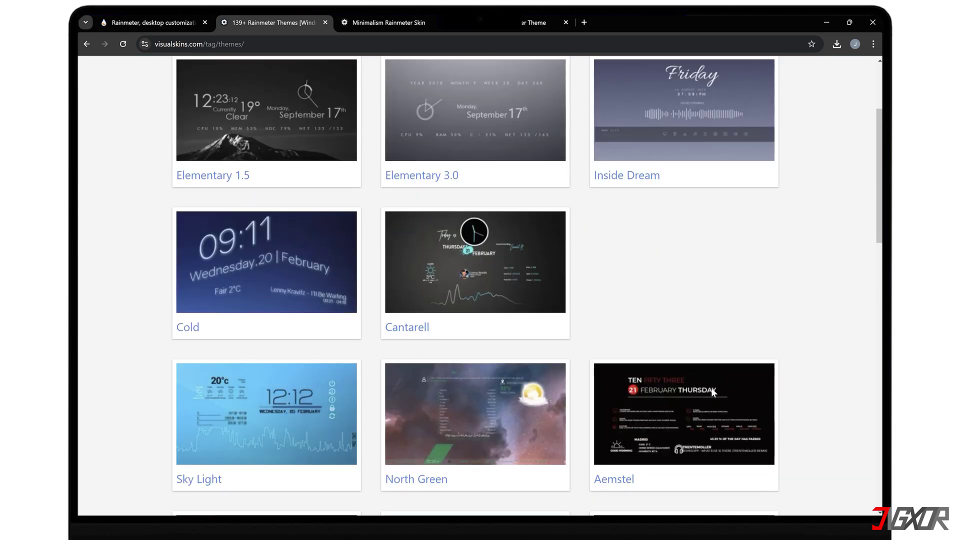
scroll(712, 389, "down", 4)
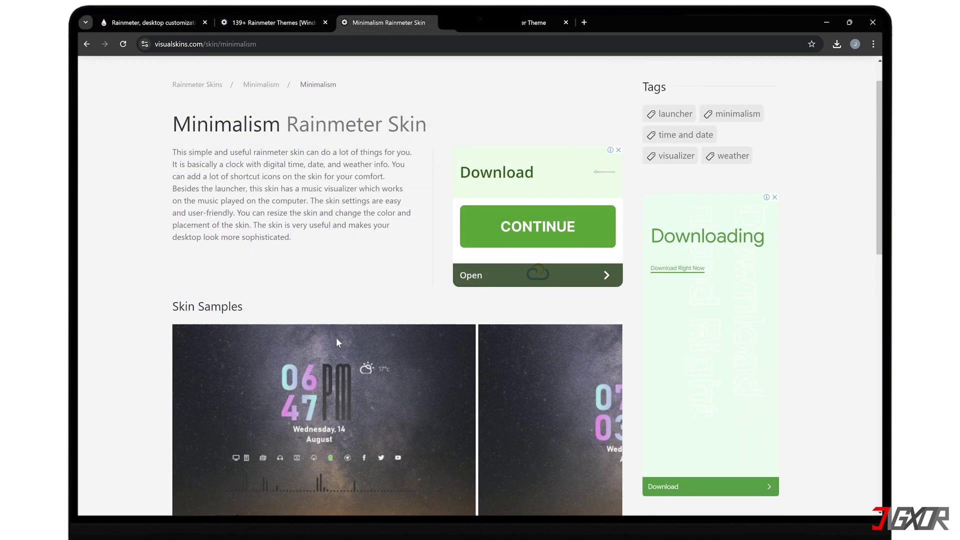
scroll(337, 338, "down", 5)
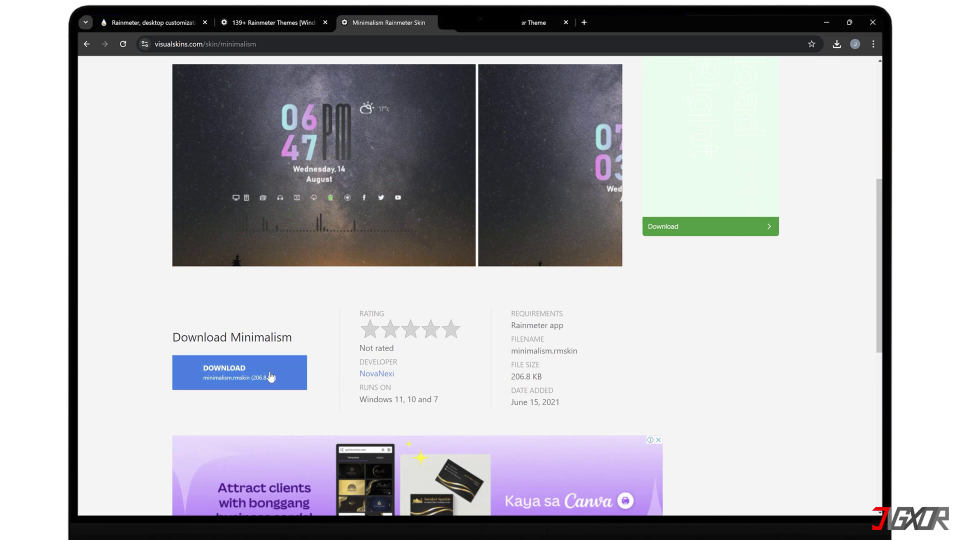
left_click(270, 376)
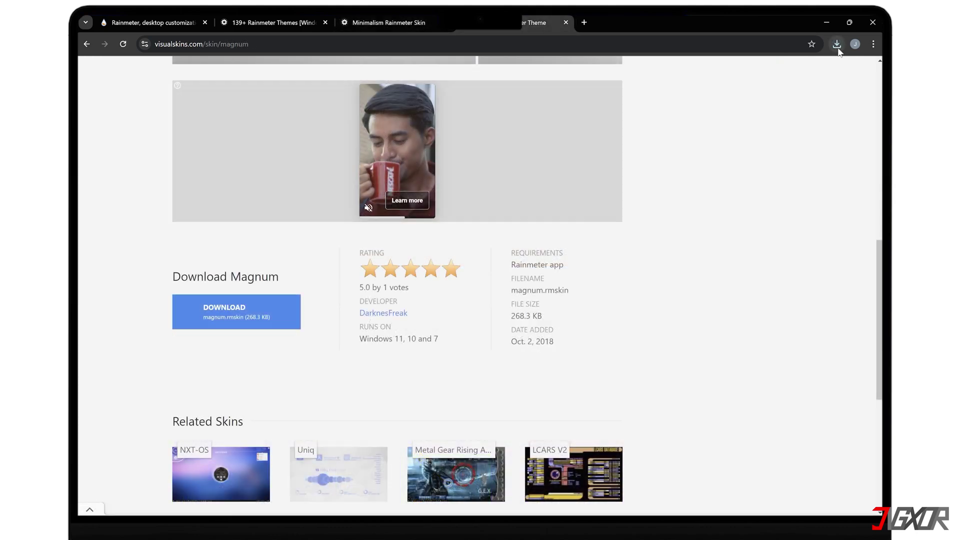
Step: Open magnum.rmskin from Chrome's downloads and install the Magnum skin
left_click(837, 45)
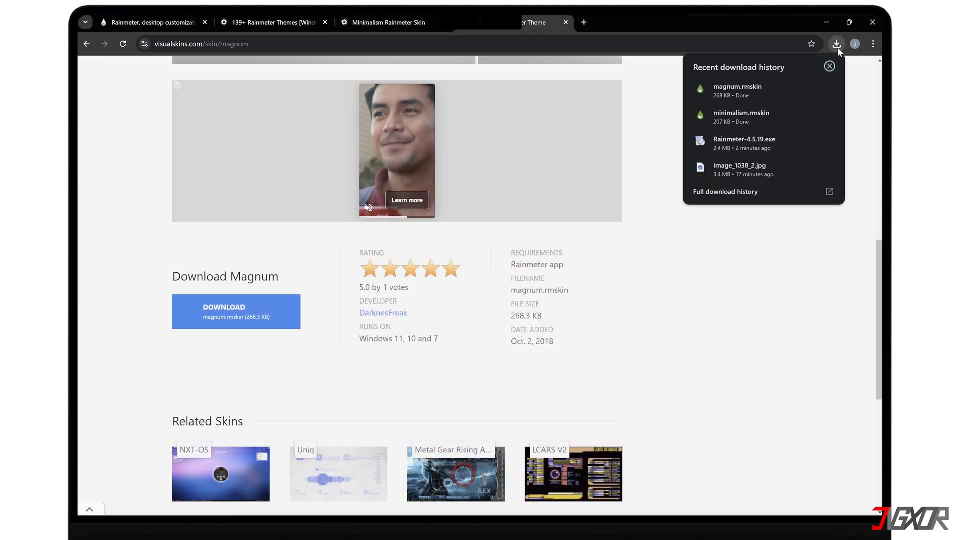
left_click(732, 91)
left_click(505, 366)
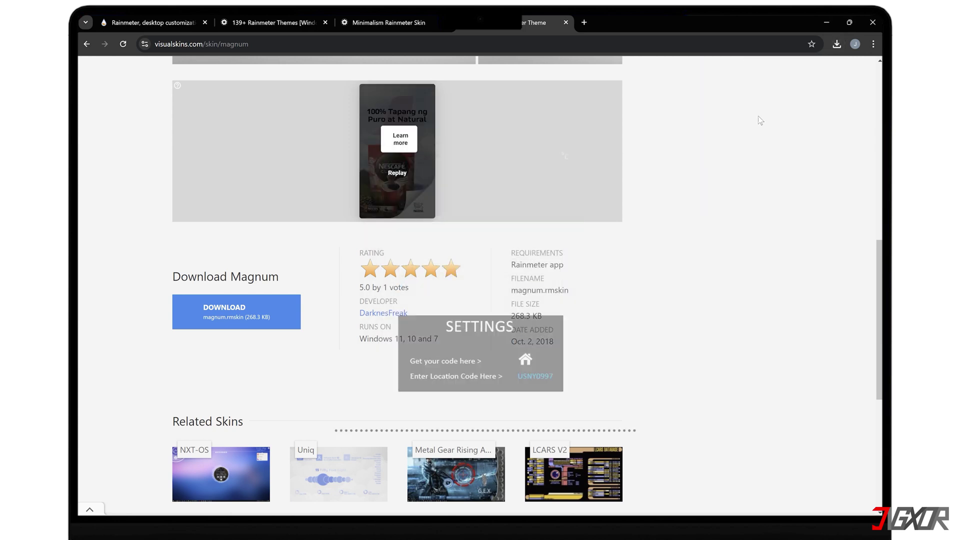
Step: Close Chrome and show the hidden system tray icons
left_click(867, 25)
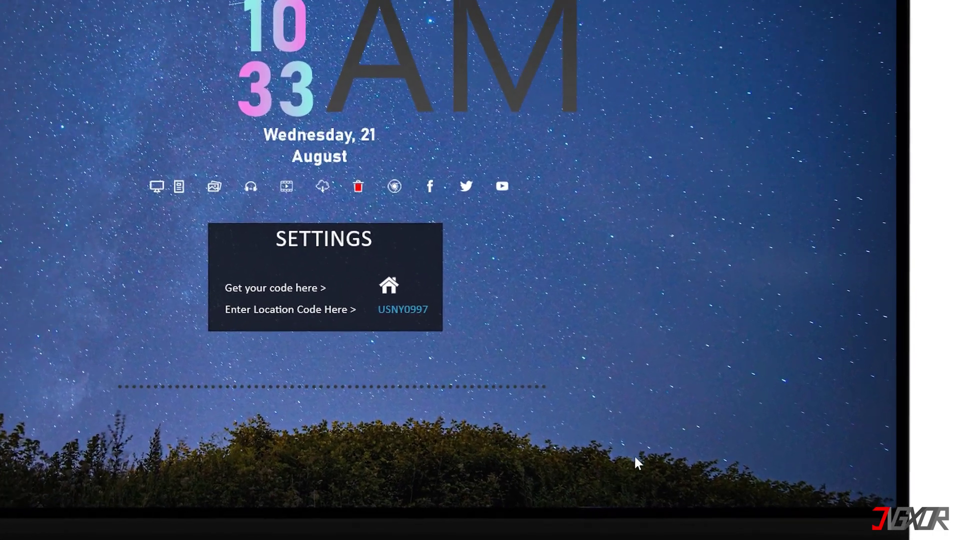
left_click(653, 491)
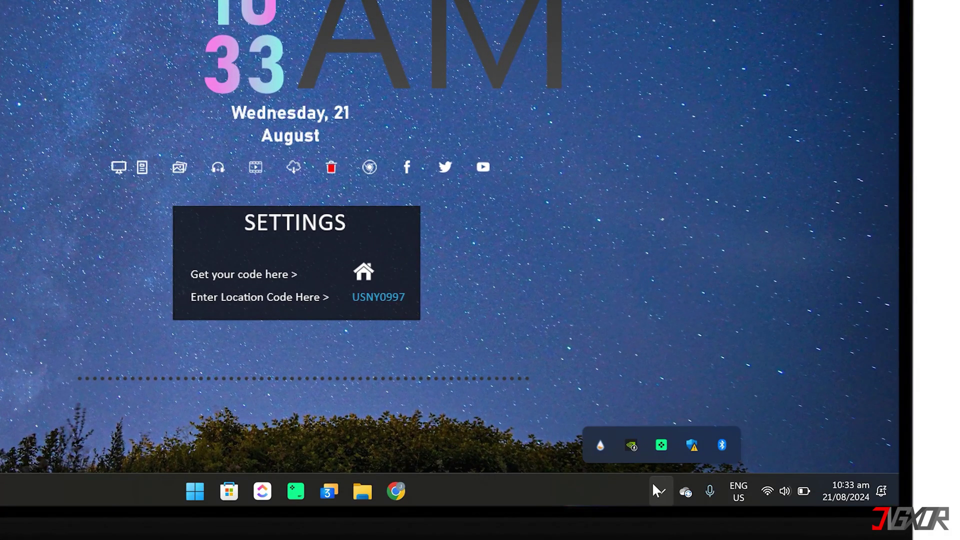
Step: Load Magnum's Apps > App1 > App1.ini launcher and drag it down the desktop's left edge
left_click(597, 446)
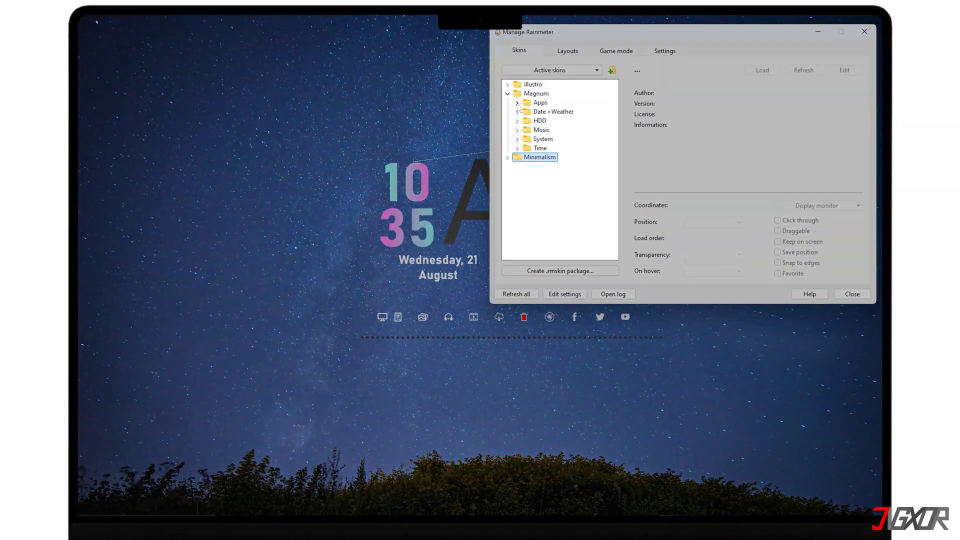
left_click(518, 104)
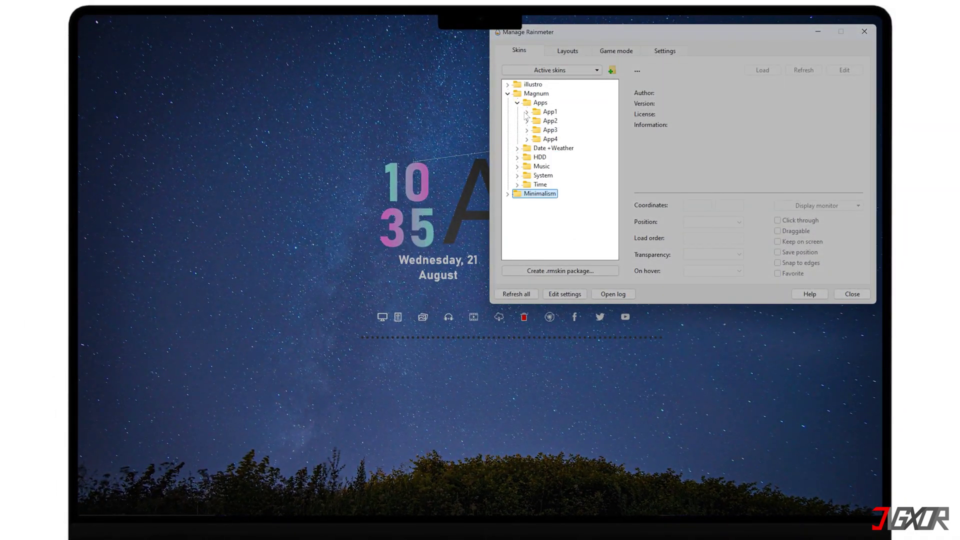
left_click(526, 112)
left_click(563, 122)
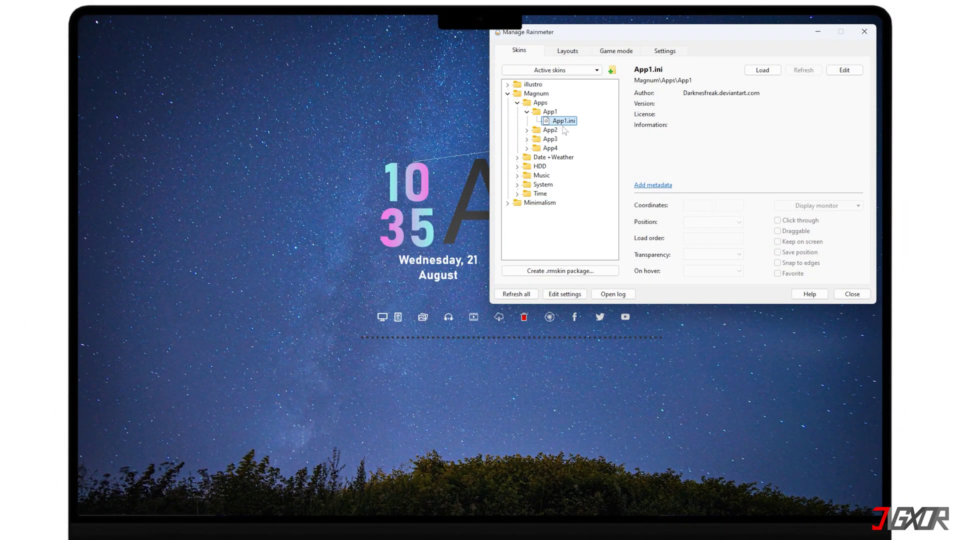
left_click(763, 71)
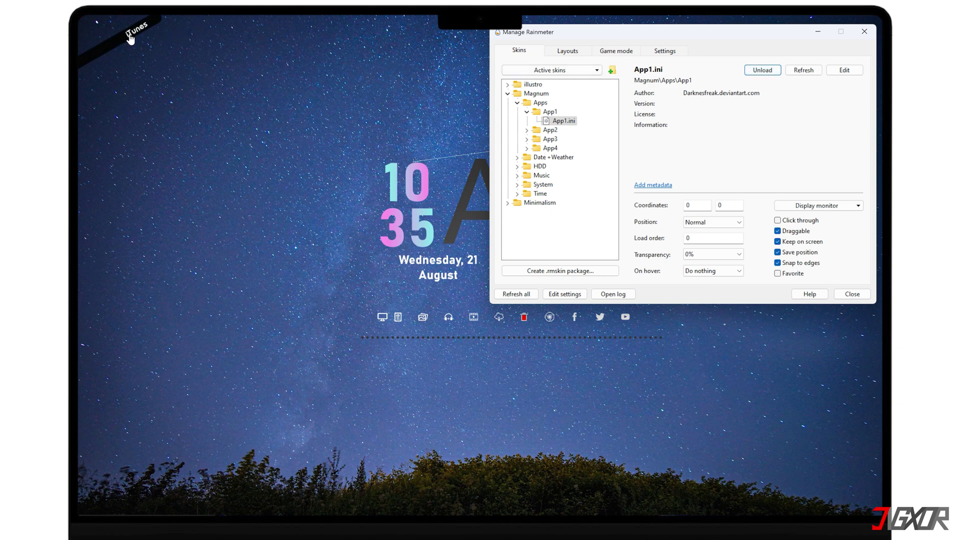
left_click_drag(112, 48, 112, 205)
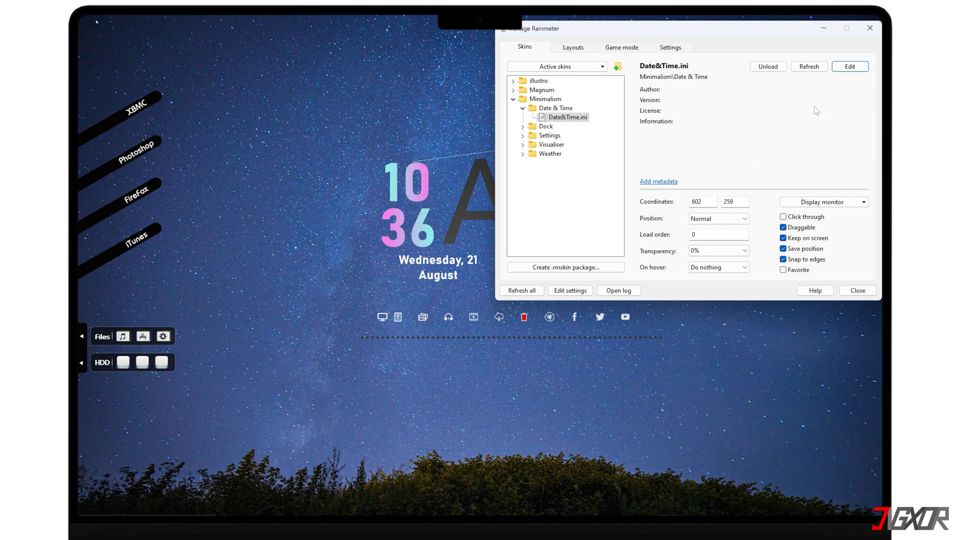
Step: Edit Date&Time.ini so MeterTime1 FontSize is 100, then refresh the clock skin
left_click(845, 67)
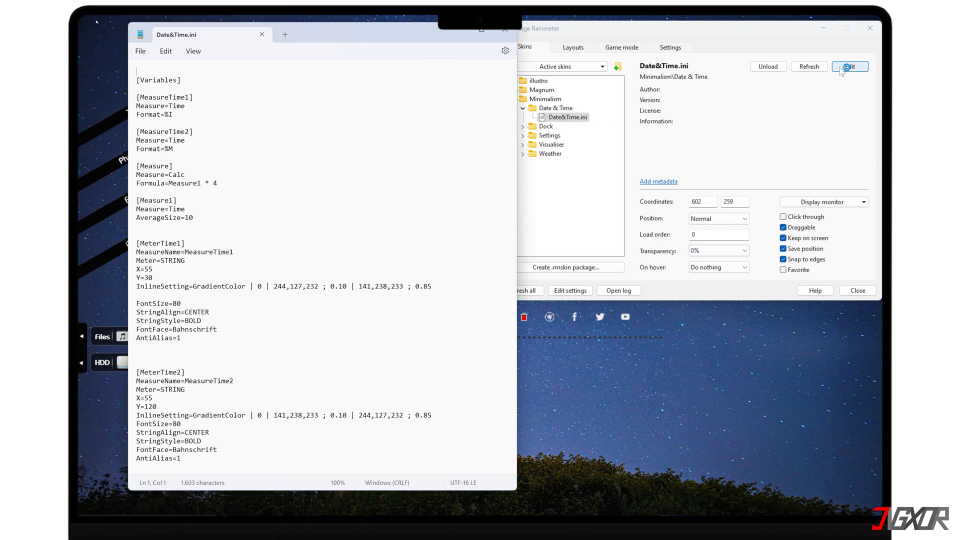
left_click_drag(353, 38, 726, 65)
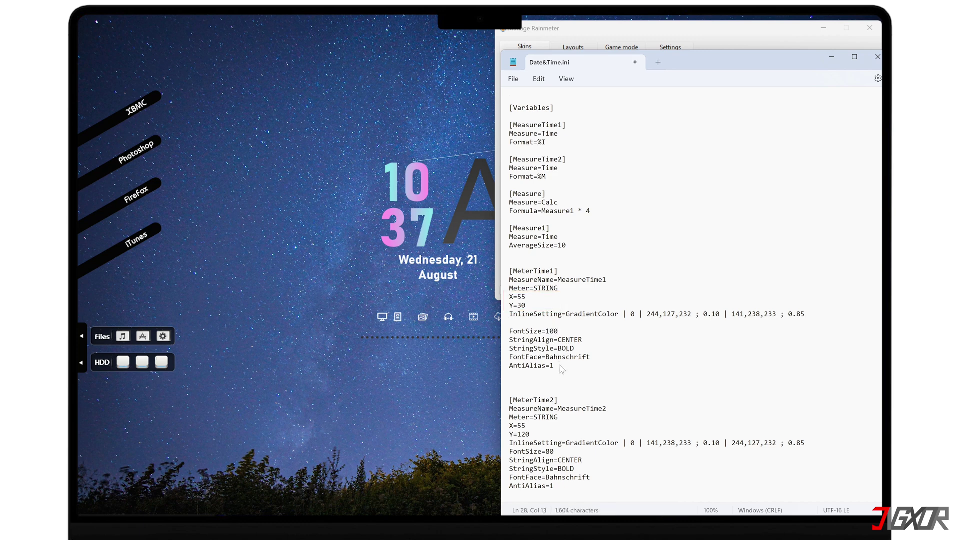
left_click(784, 33)
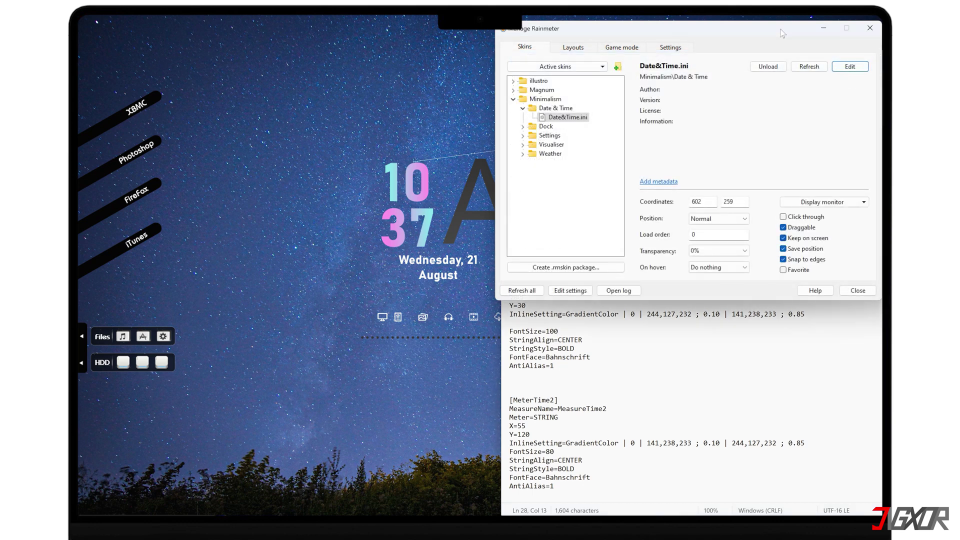
left_click(808, 68)
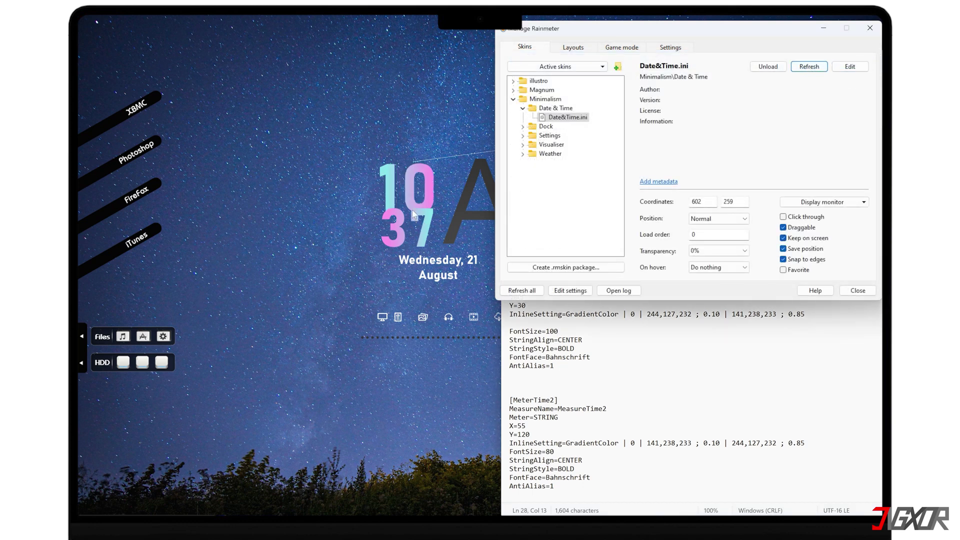
Step: Close Manage Rainmeter and the Notepad window holding the edited Date&Time.ini file
left_click(853, 291)
left_click(878, 57)
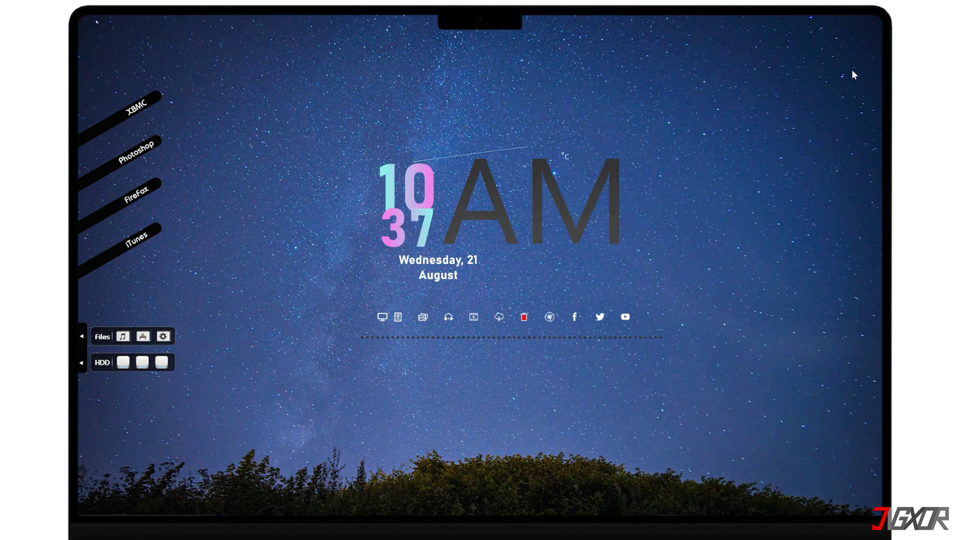